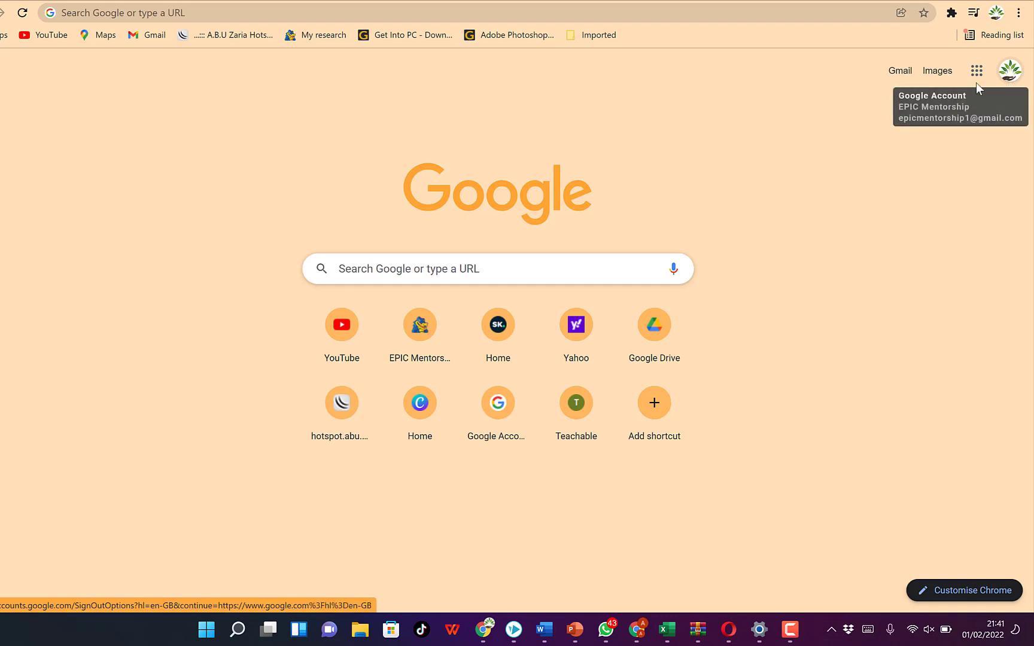
- Go to takeout.google.com in the browser
click(604, 10)
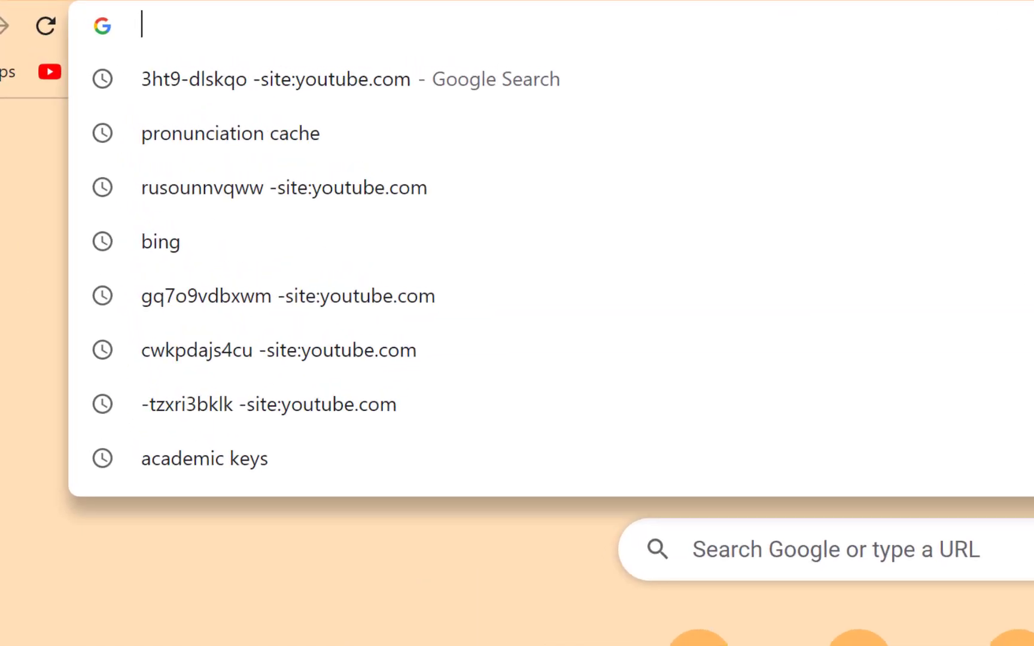
text(takeout.google.com)
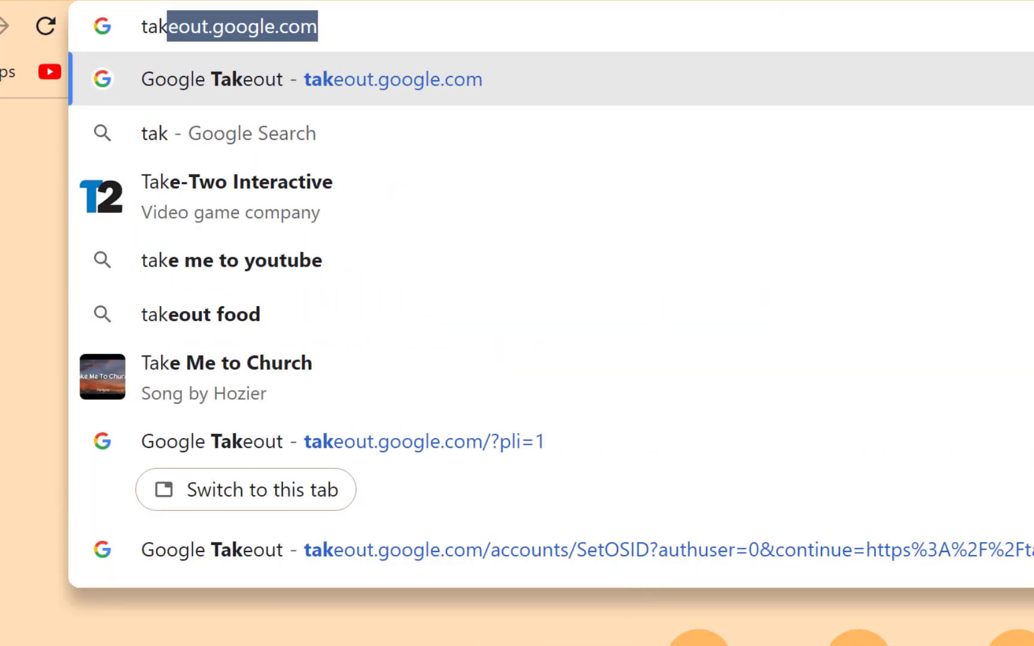
key(Return)
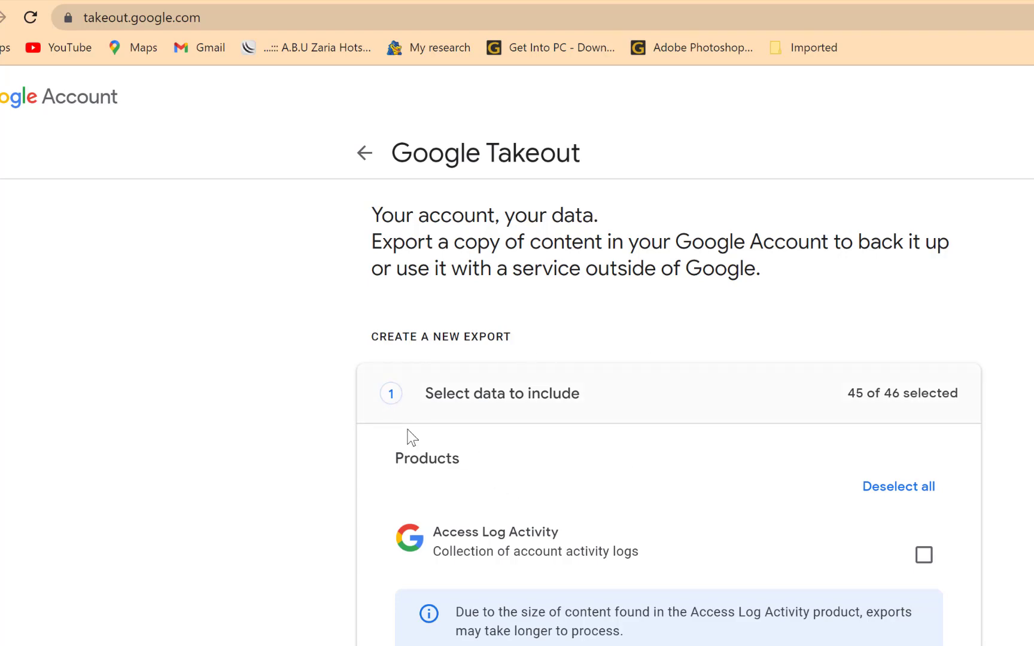
scroll(408, 434, down, 2)
scroll(414, 447, down, 3)
scroll(414, 448, down, 2)
scroll(415, 448, down, 3)
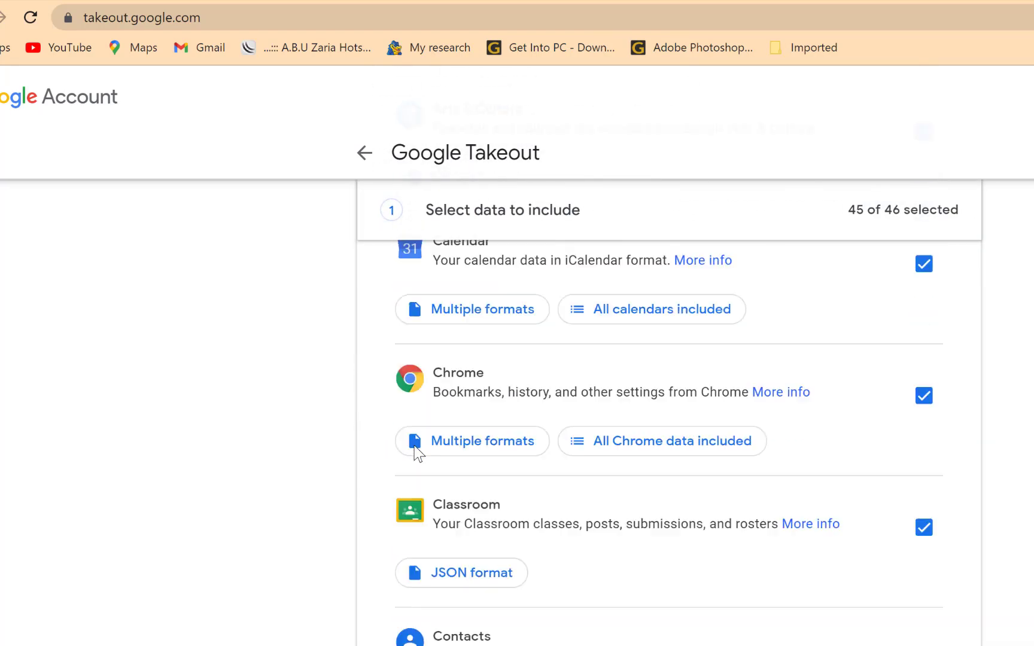
scroll(413, 438, down, 2)
scroll(420, 412, down, 1)
scroll(419, 411, down, 1)
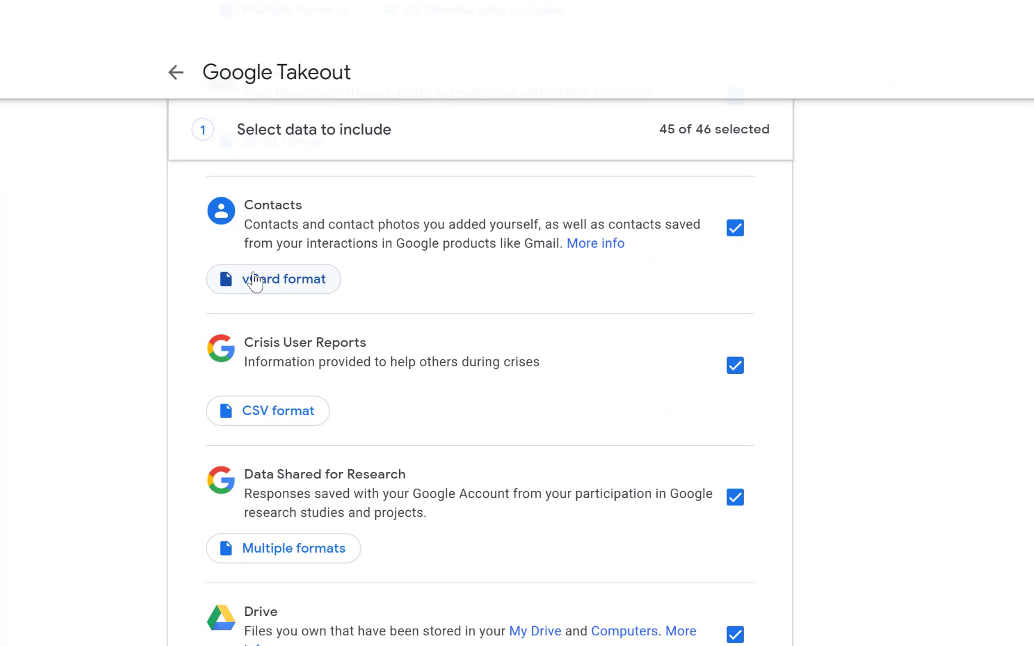
scroll(250, 331, down, 1)
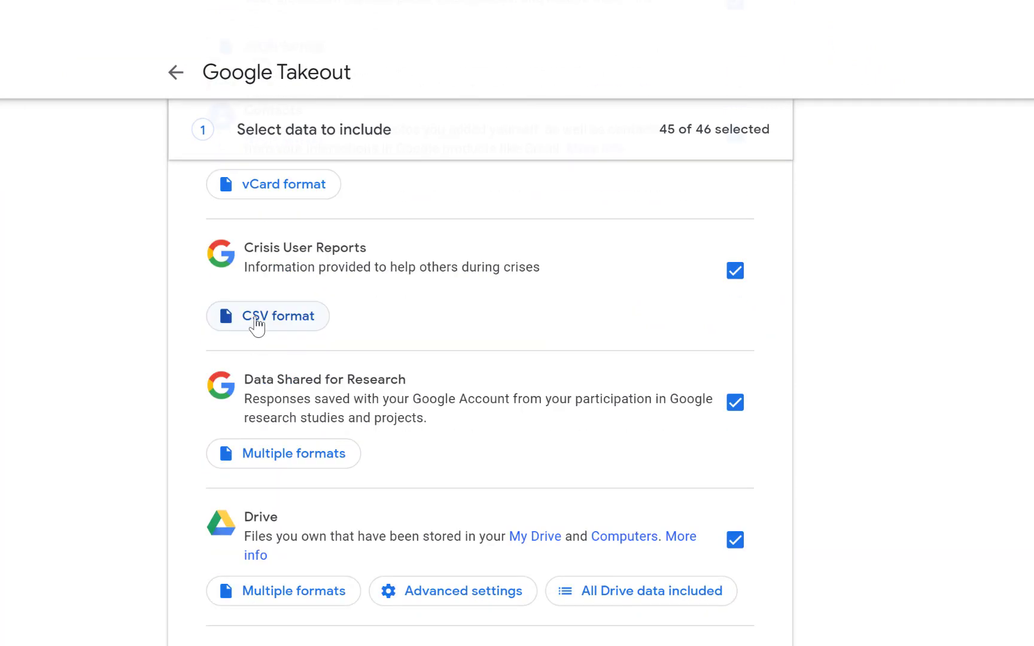
scroll(263, 452, down, 1)
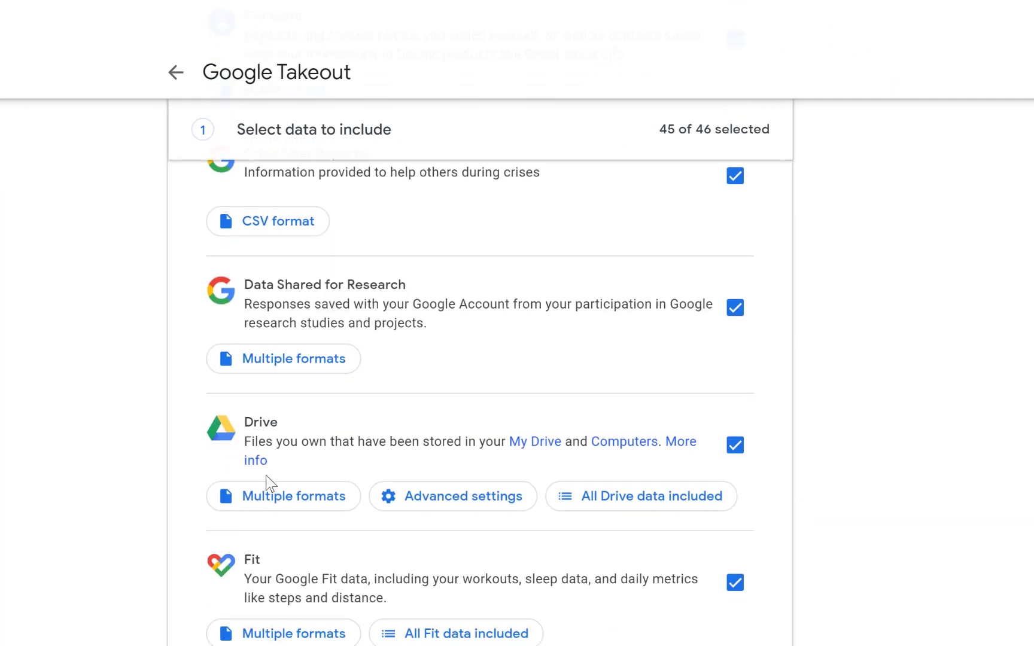
scroll(265, 476, down, 3)
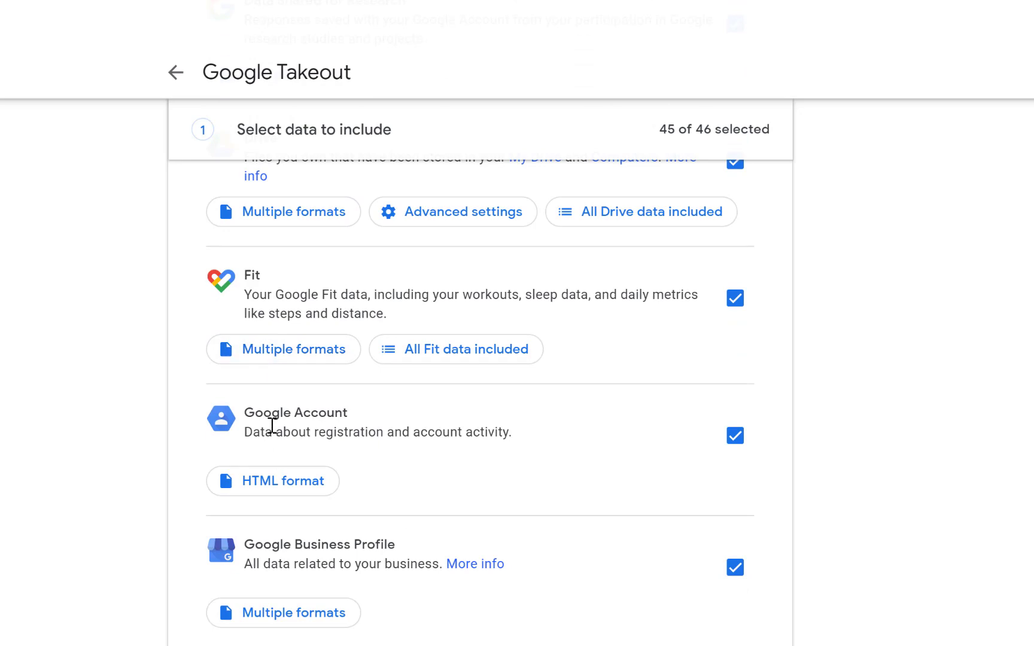
scroll(282, 456, down, 1)
scroll(282, 455, down, 2)
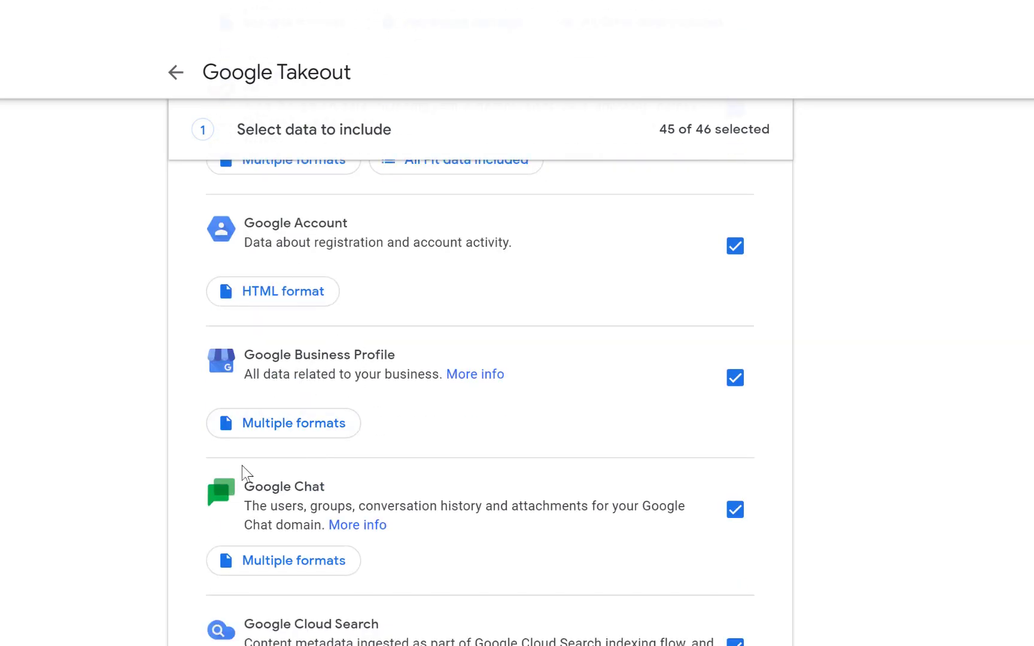
scroll(280, 458, up, 7)
scroll(331, 417, up, 7)
scroll(343, 393, up, 5)
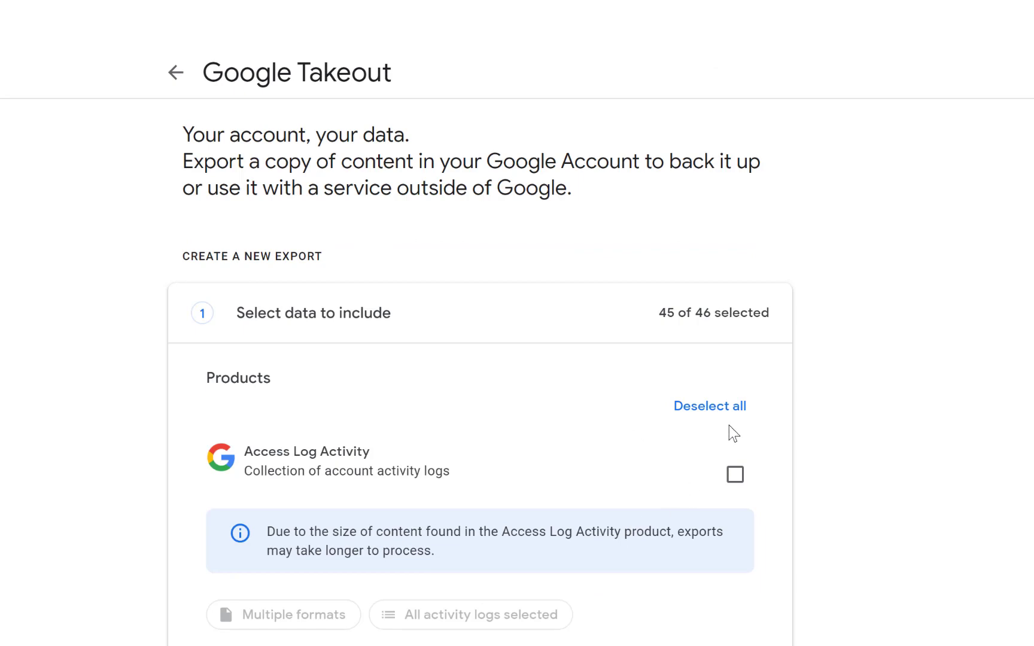
click(713, 418)
scroll(701, 426, down, 3)
scroll(691, 431, down, 3)
scroll(711, 339, down, 5)
scroll(743, 347, down, 4)
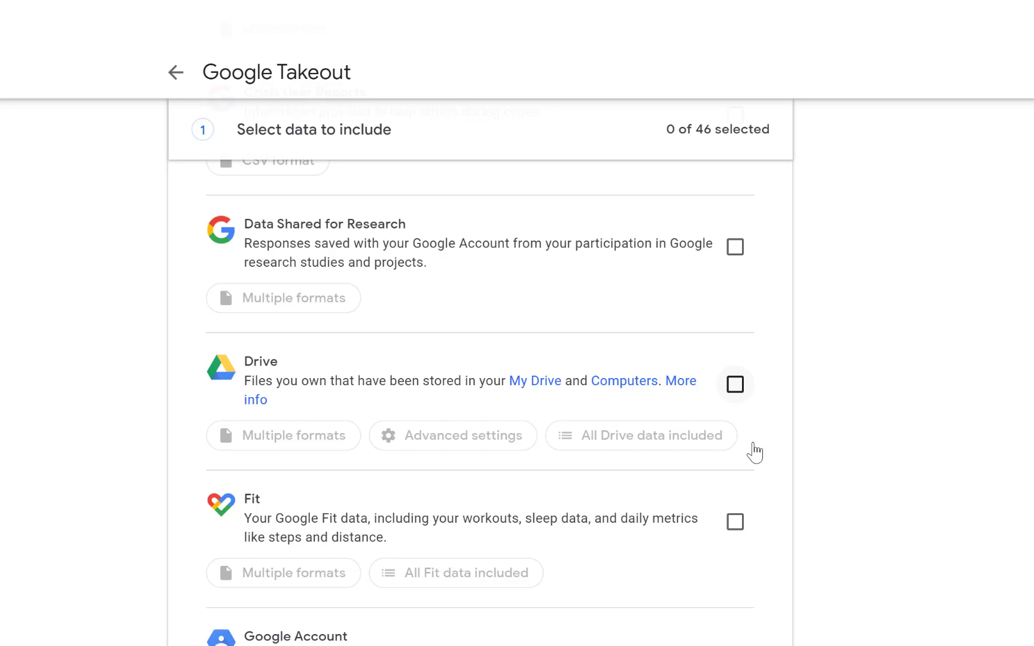
scroll(753, 457, down, 4)
scroll(754, 476, down, 4)
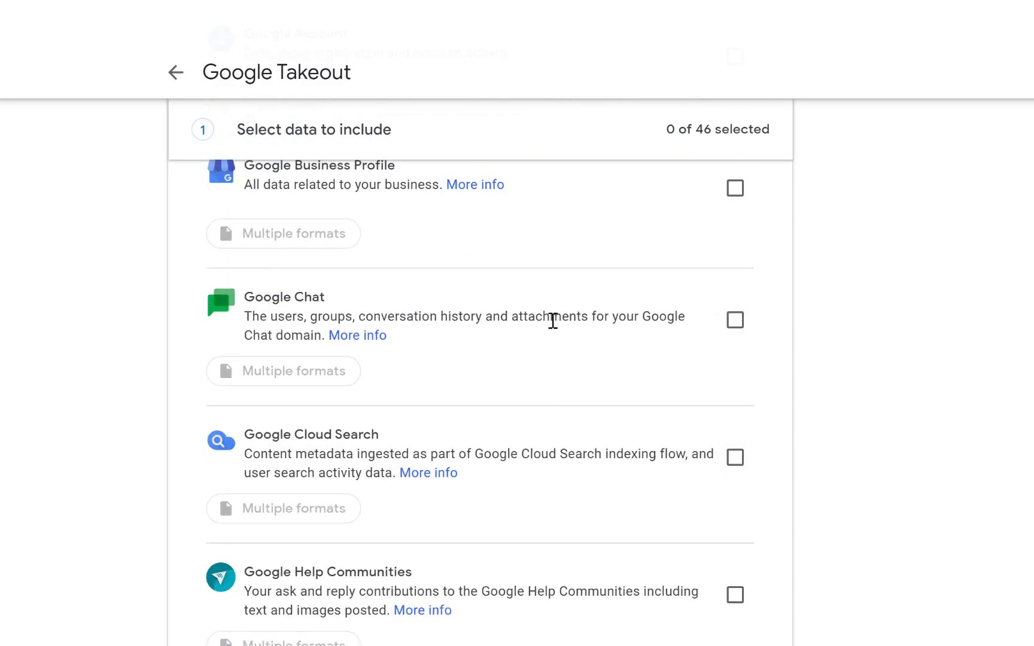
scroll(553, 320, up, 4)
scroll(552, 320, up, 2)
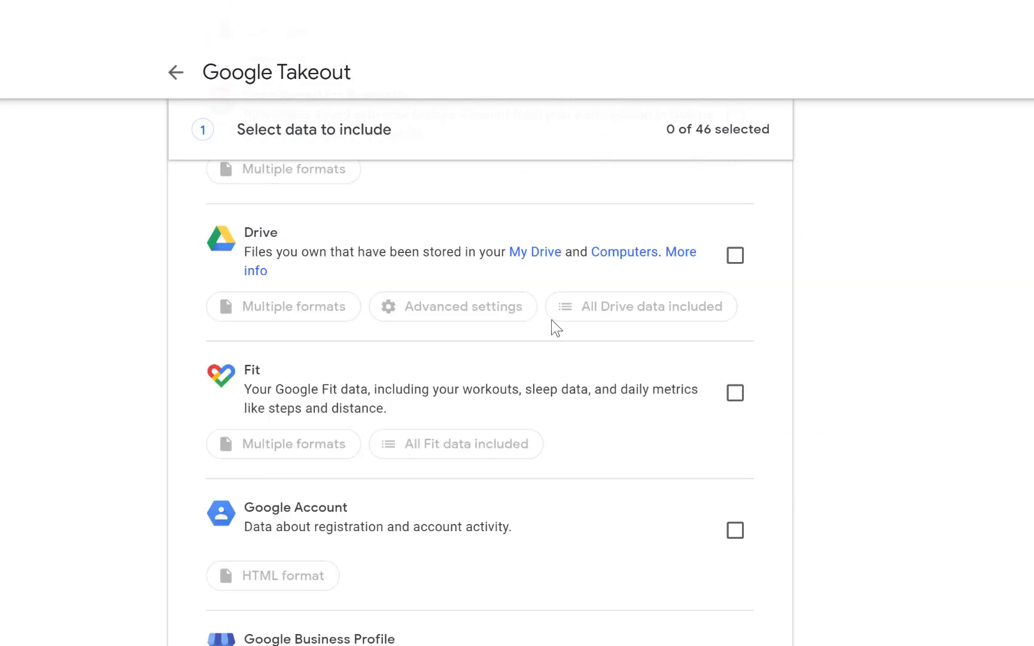
scroll(550, 323, down, 5)
scroll(557, 315, down, 2)
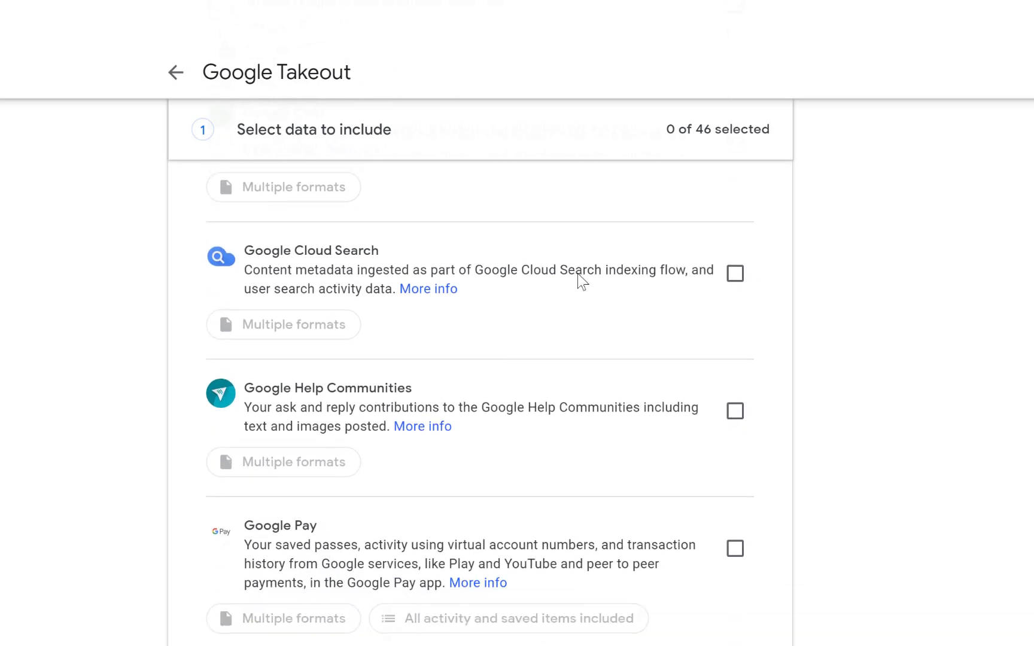
scroll(579, 280, down, 2)
scroll(582, 275, down, 3)
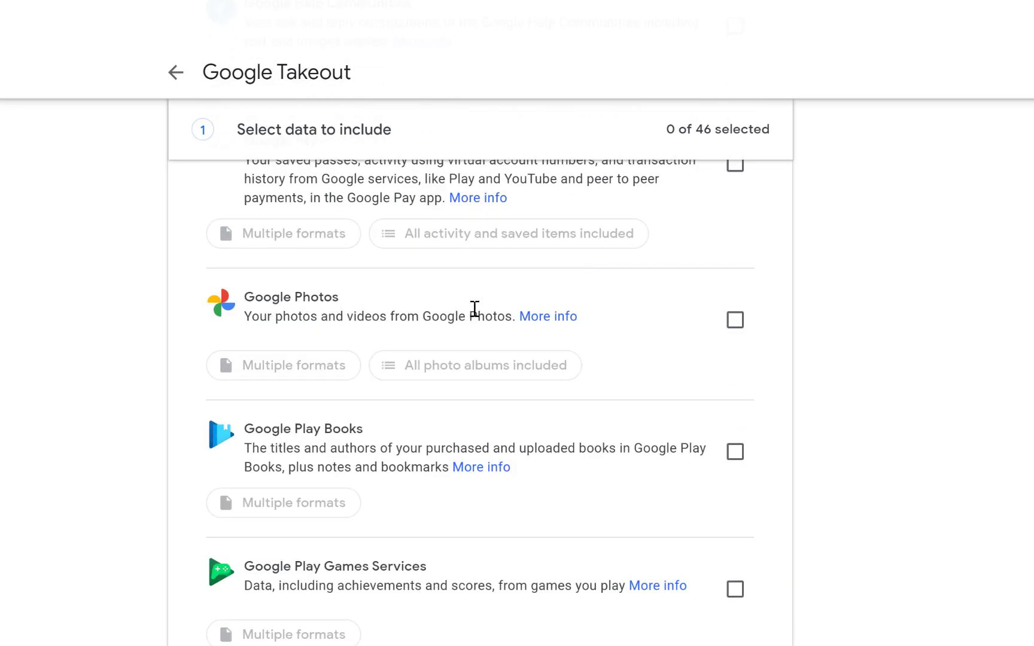
click(736, 321)
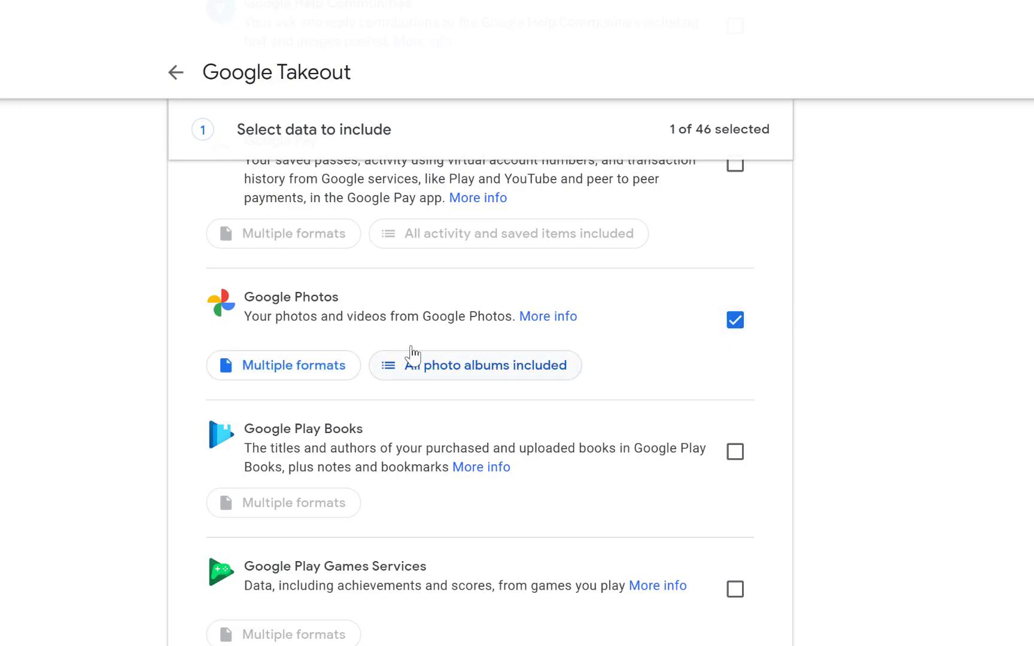
scroll(730, 323, down, 1)
scroll(731, 326, down, 1)
scroll(694, 331, down, 2)
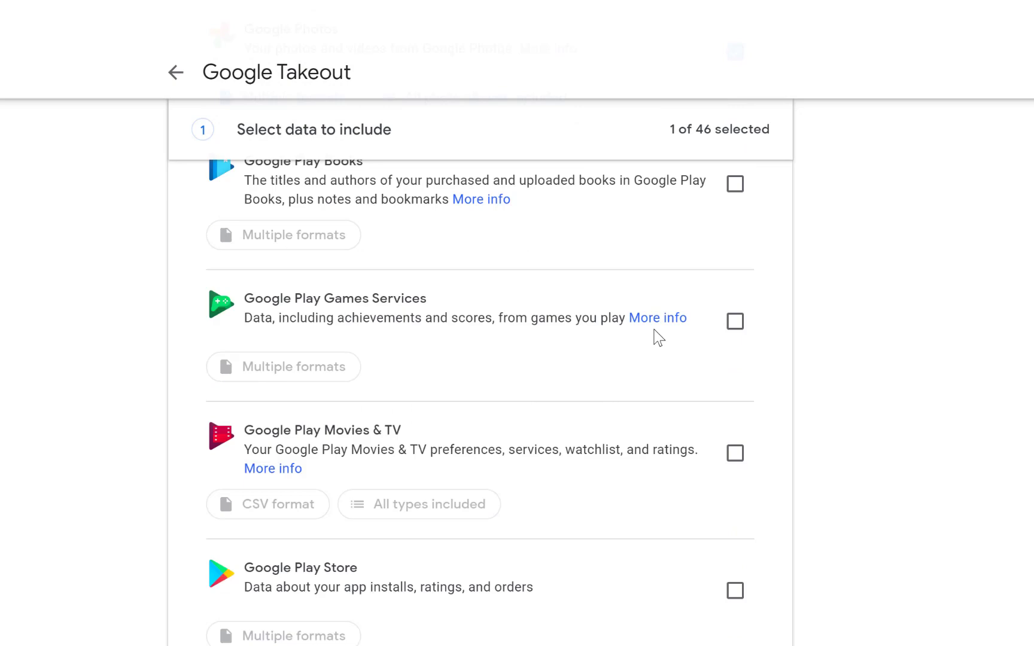
scroll(658, 337, down, 5)
scroll(657, 337, down, 5)
scroll(657, 336, down, 5)
scroll(659, 335, down, 5)
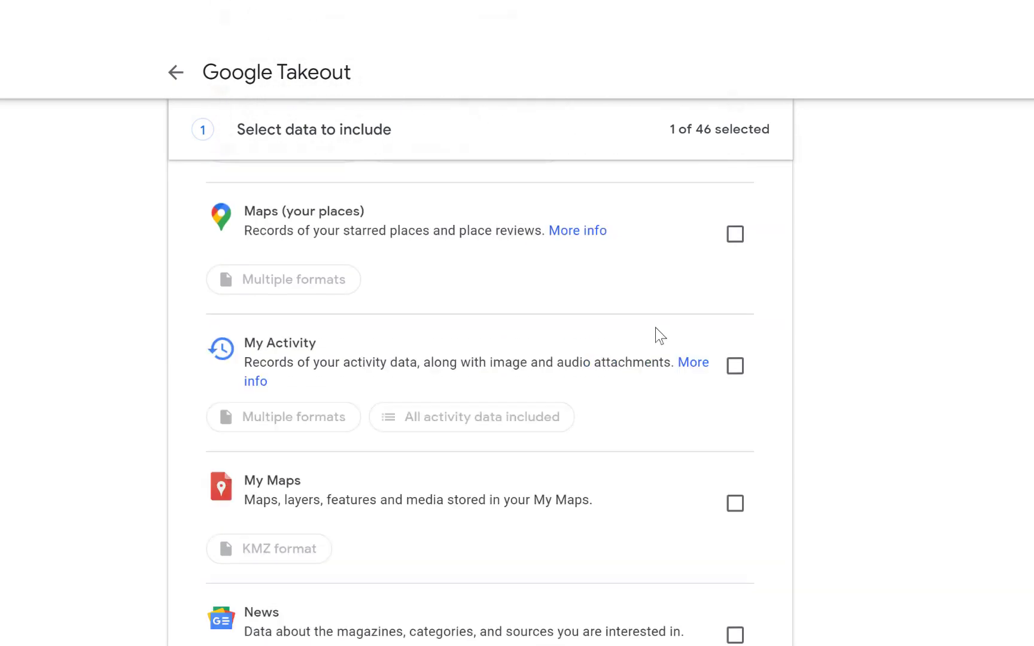
scroll(655, 326, down, 5)
scroll(659, 331, down, 5)
scroll(659, 332, down, 2)
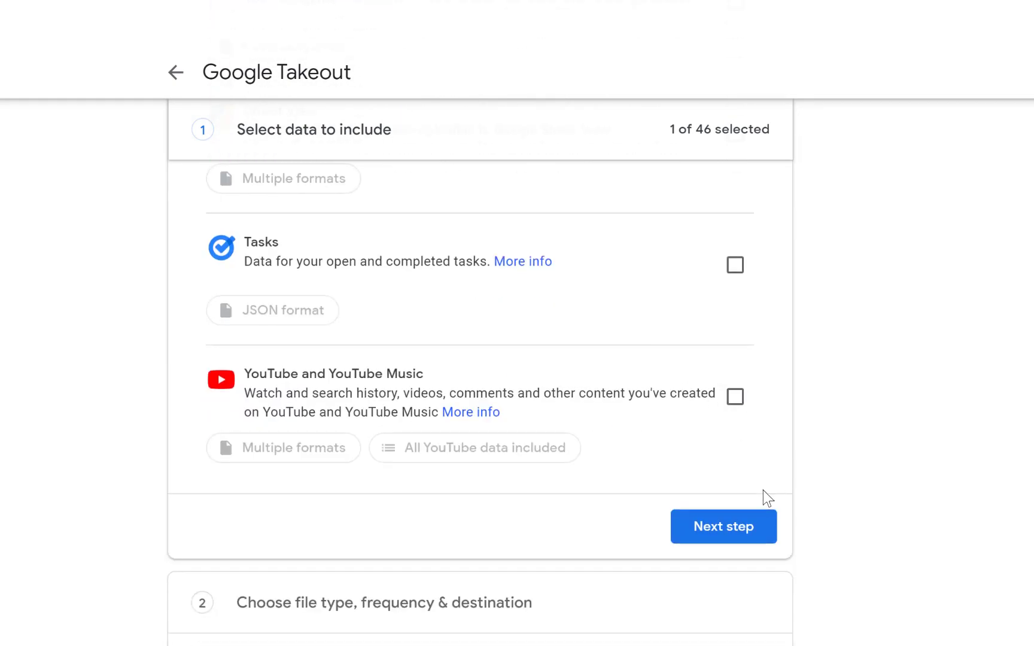
- Proceed to the export file settings with emailed link, export once, .zip and 2 GB
click(735, 533)
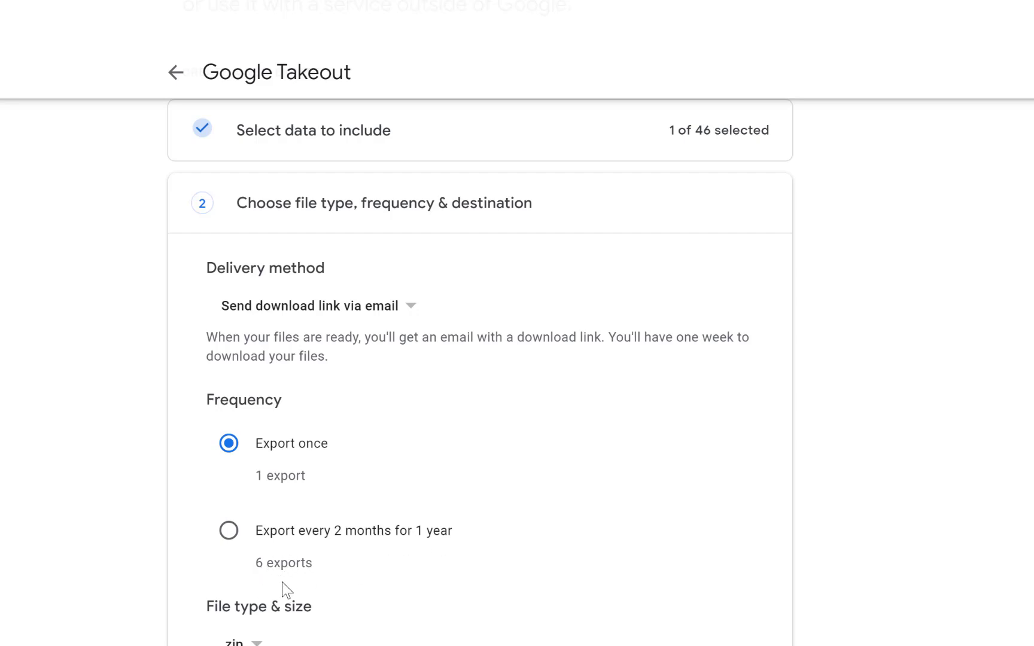
scroll(257, 622, down, 2)
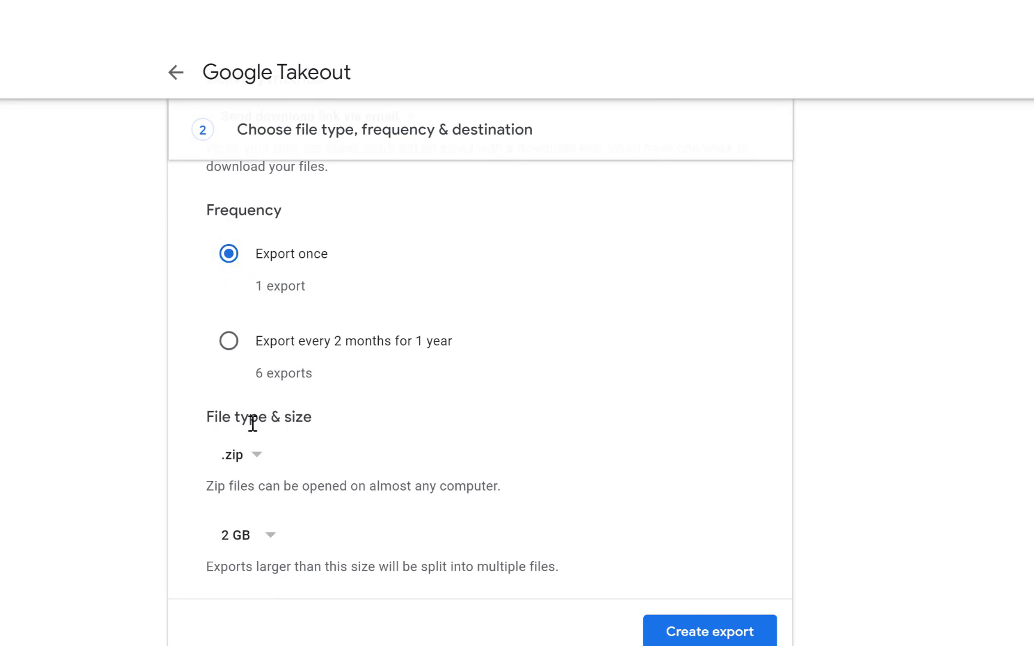
click(256, 459)
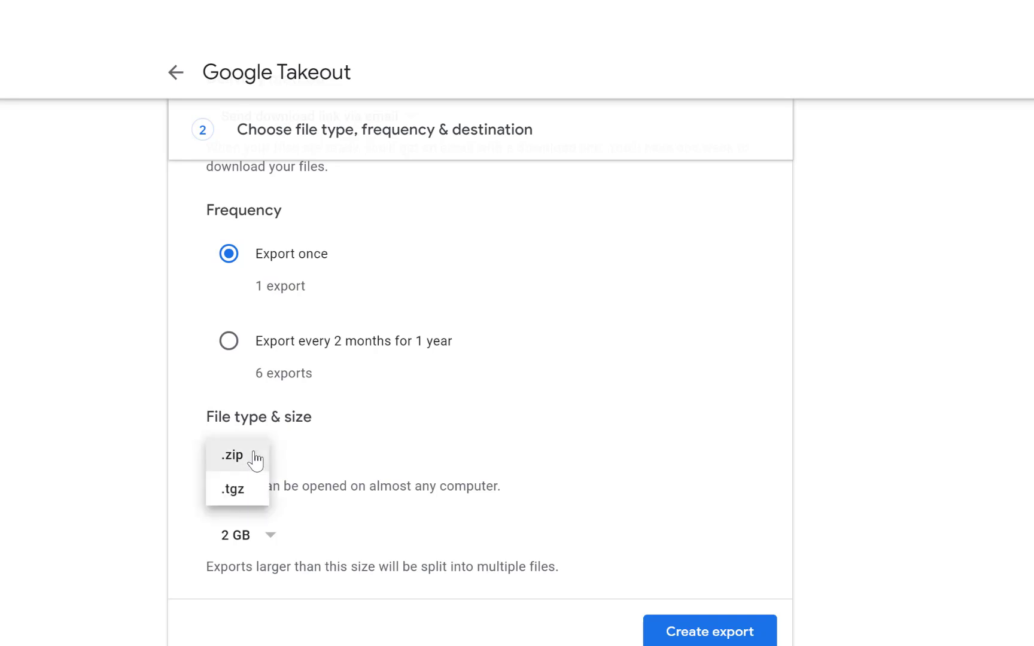
click(255, 459)
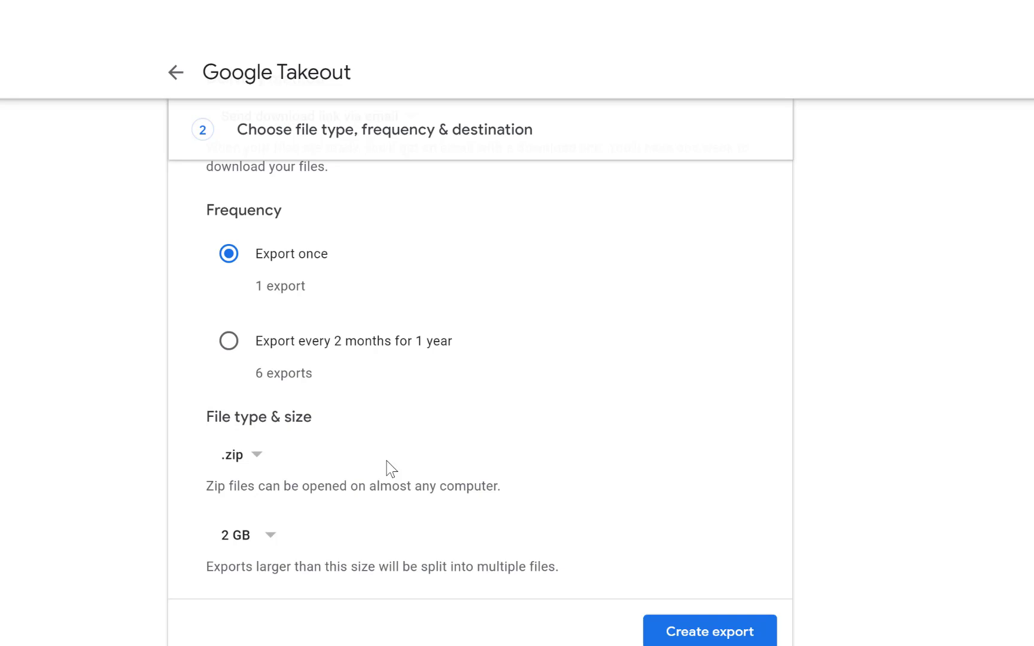
click(270, 535)
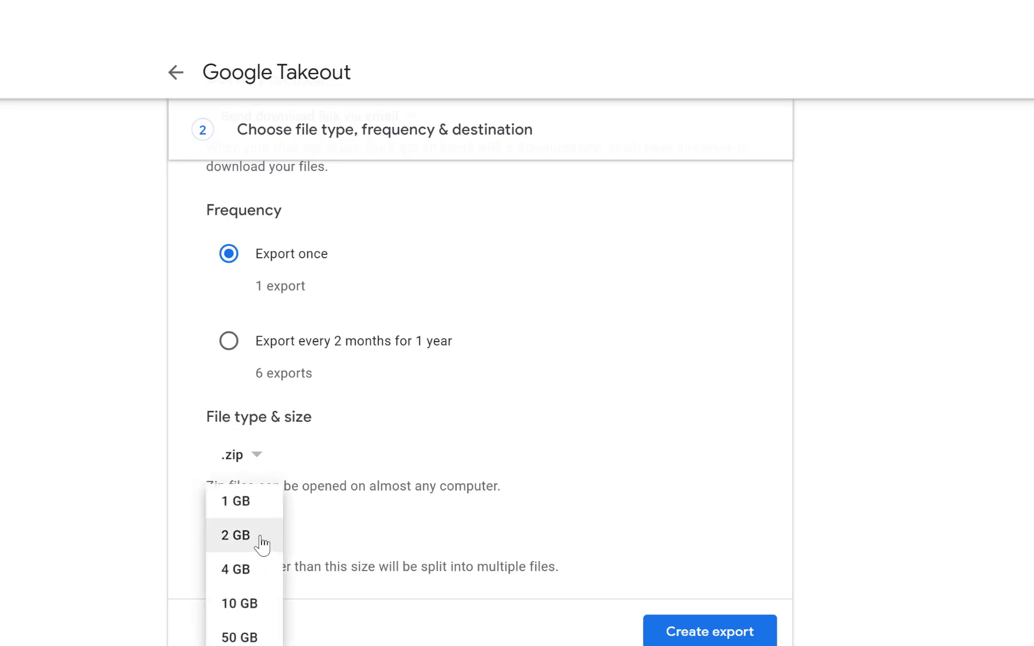
click(269, 542)
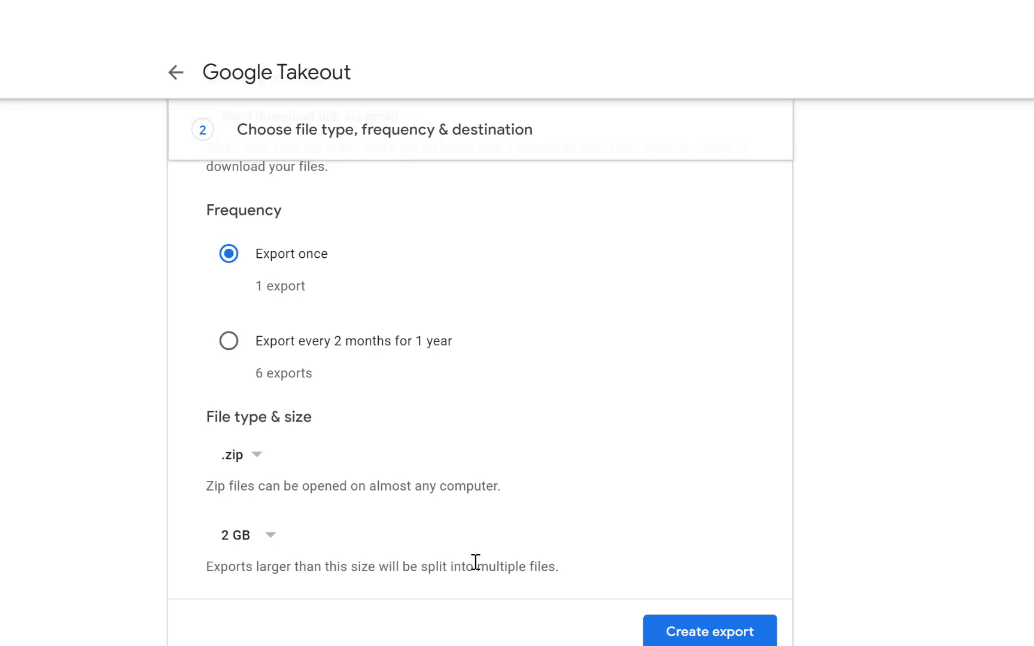
click(263, 537)
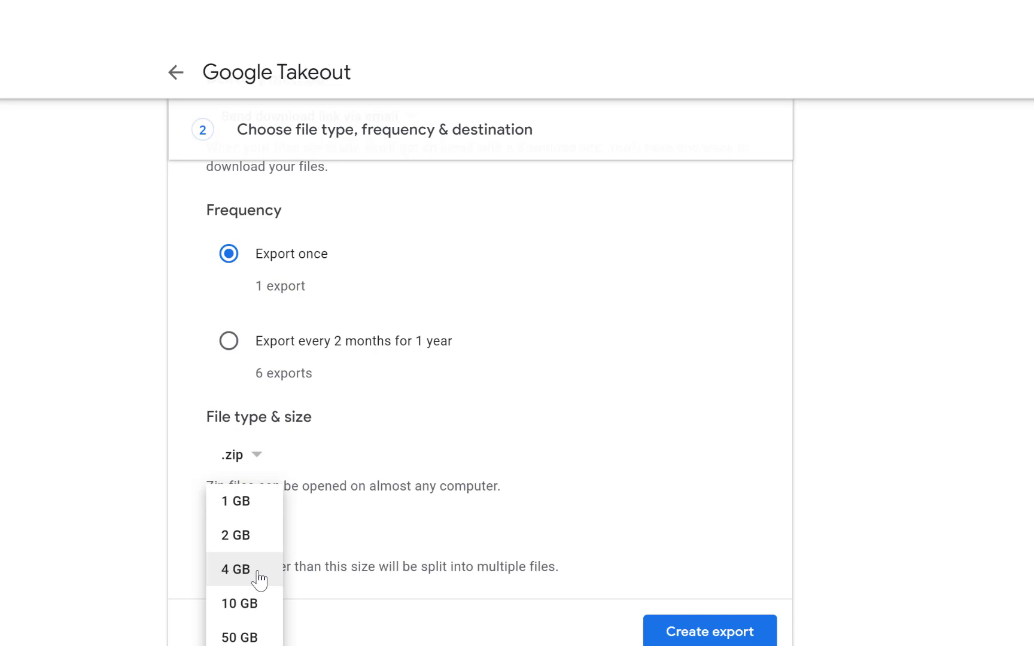
click(681, 428)
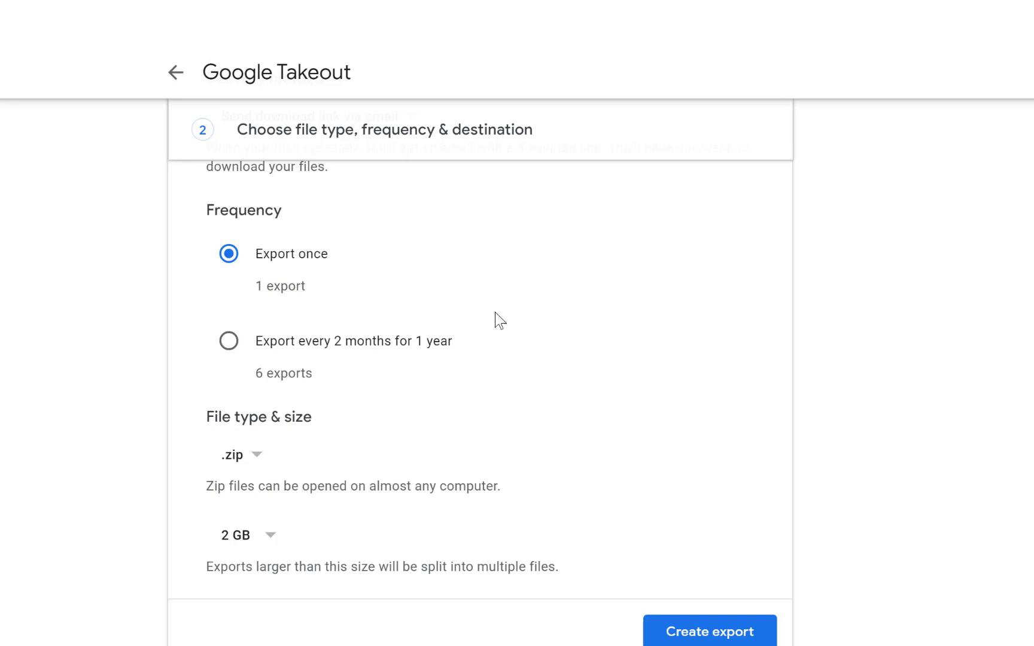
- Create the Google Photos export
click(714, 632)
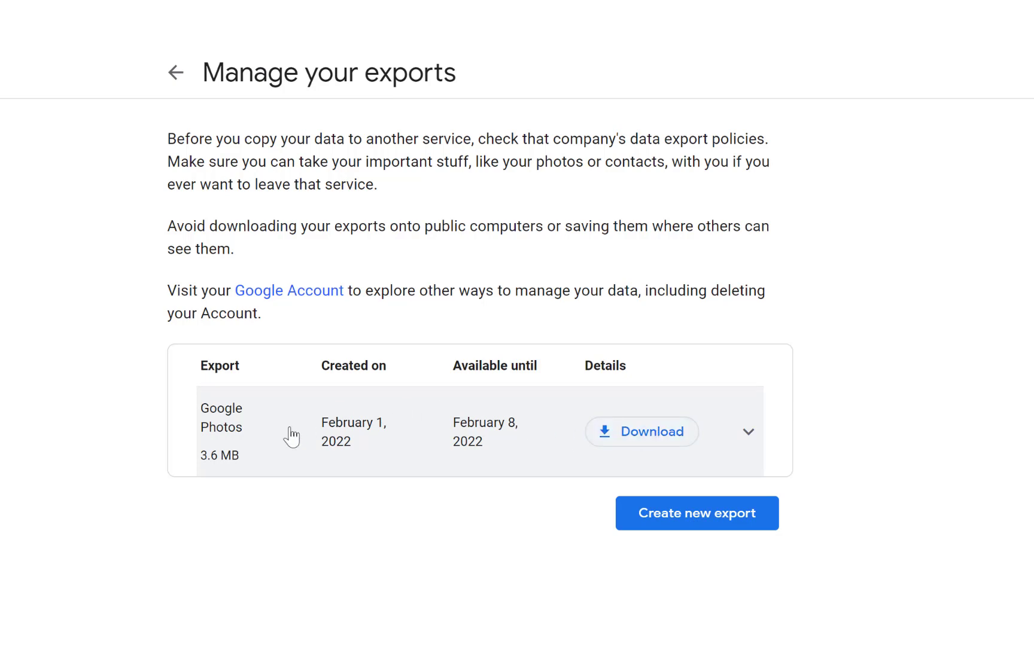
- Download the finished export, confirm identity, and show the zip in Downloads
click(661, 437)
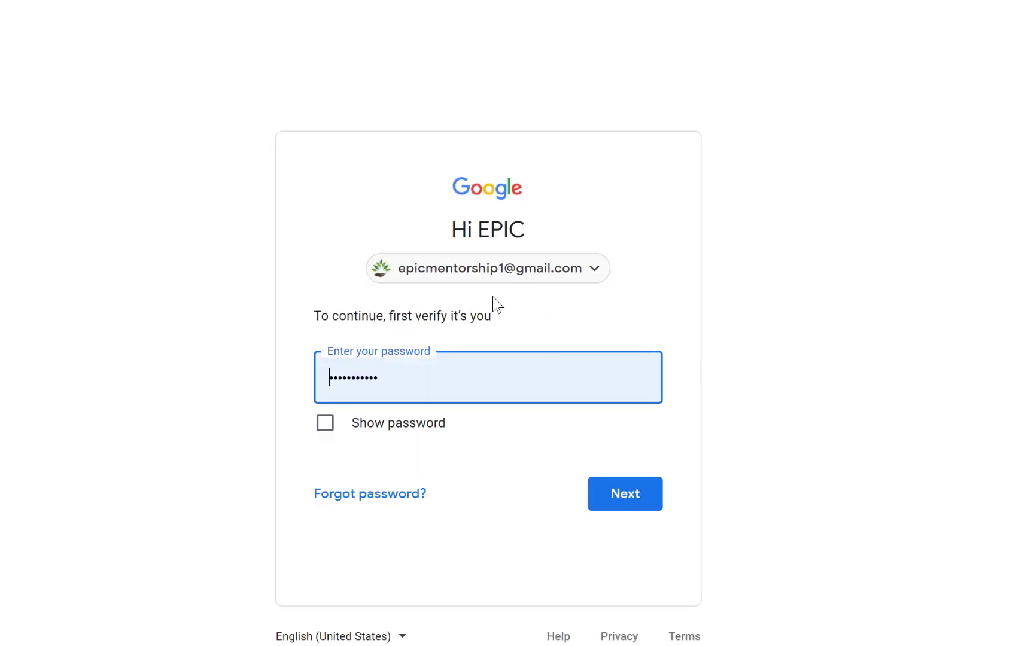
click(622, 495)
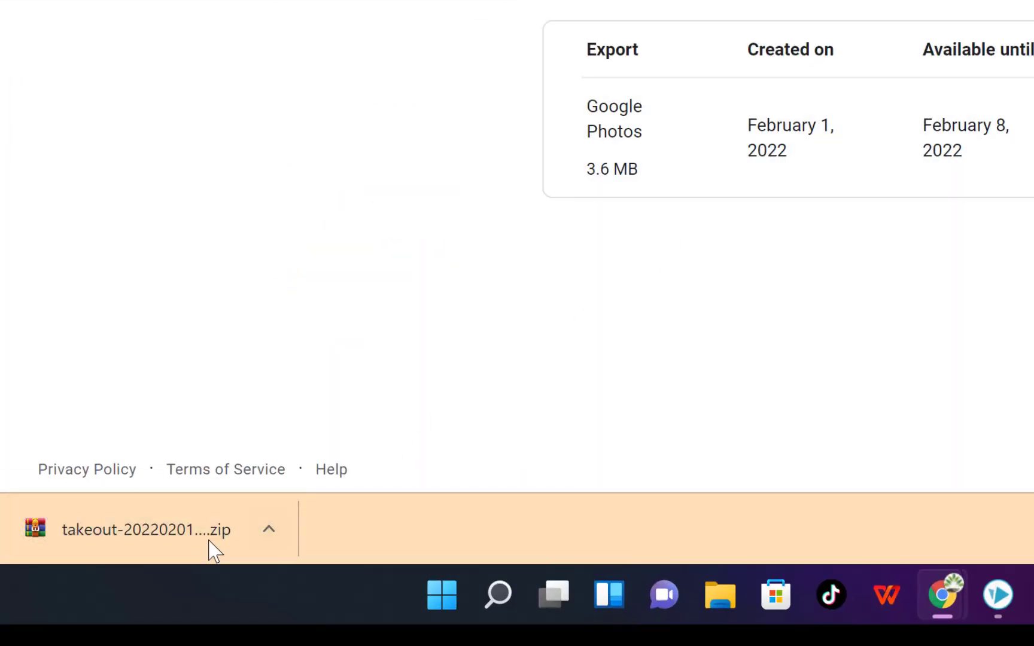
click(269, 529)
click(331, 446)
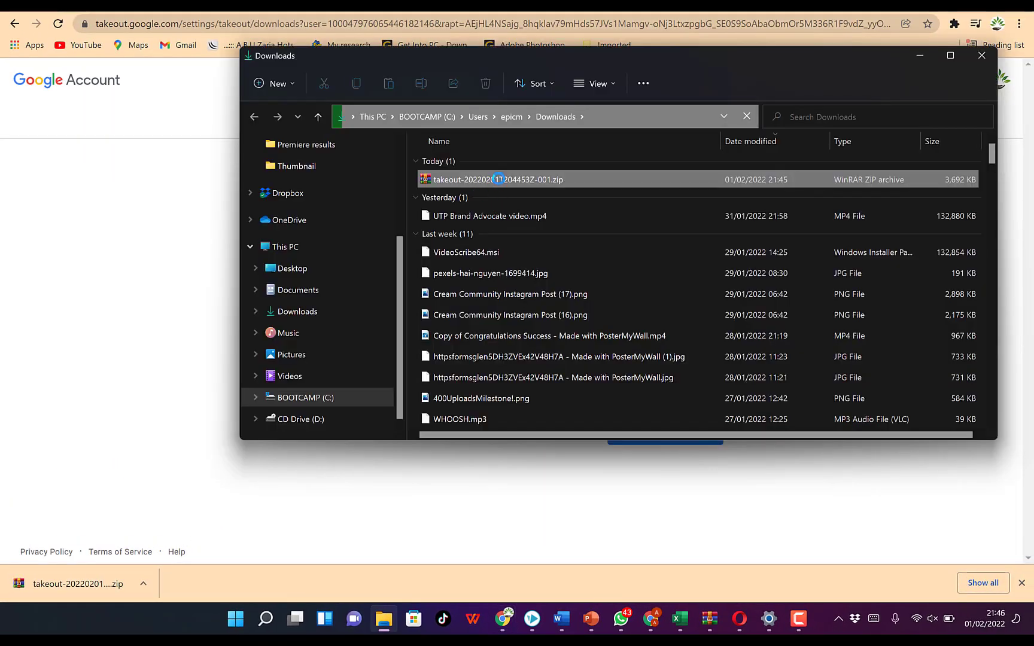
- Open the Takeout zip with WinRAR archiver
right_click(465, 180)
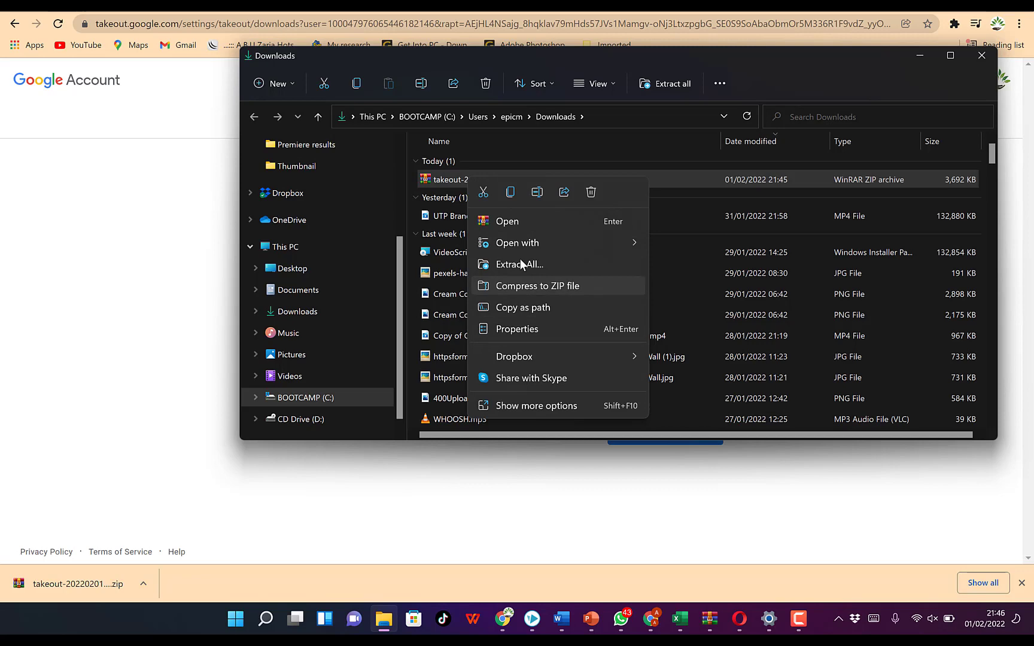
mouse_move(518, 242)
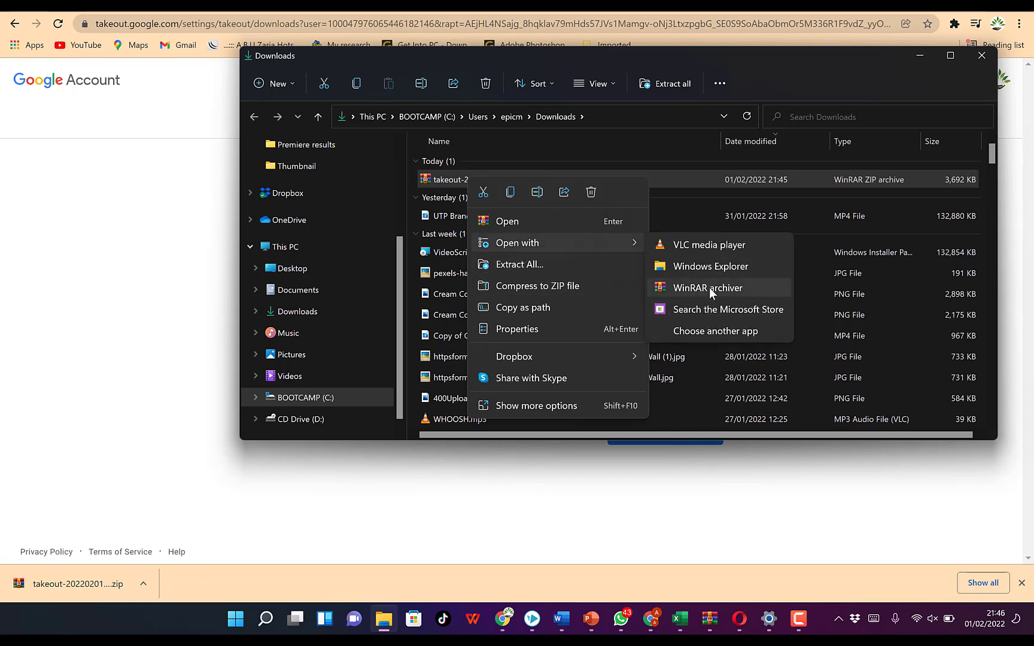
click(703, 287)
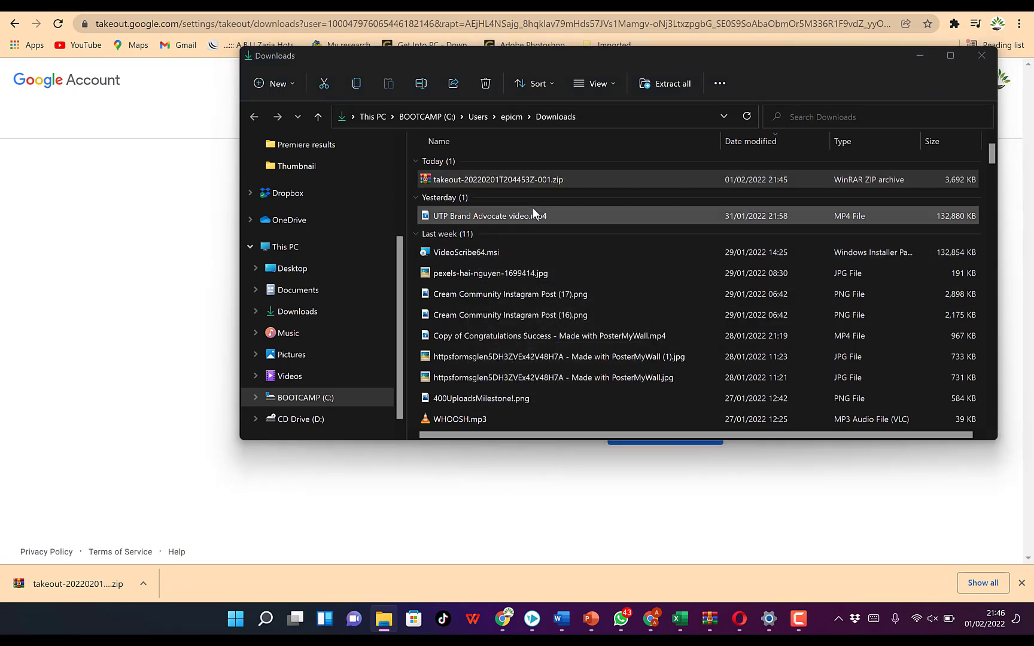
- Dismiss the license reminder and browse into Takeout > Google Photos to see the photo folders
key(Escape)
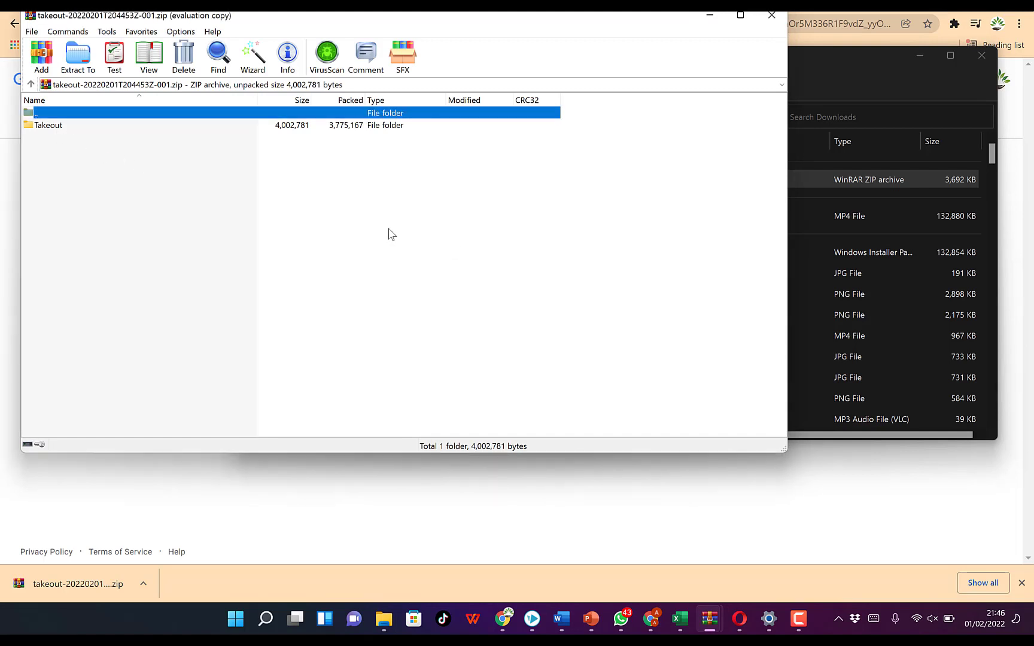
double_click(58, 127)
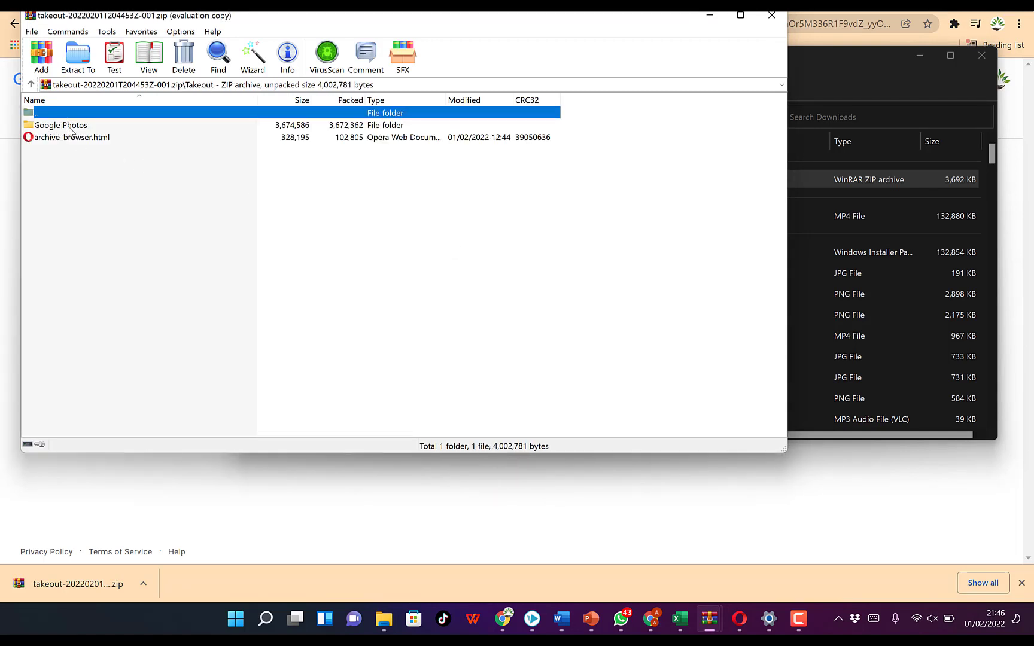
double_click(71, 127)
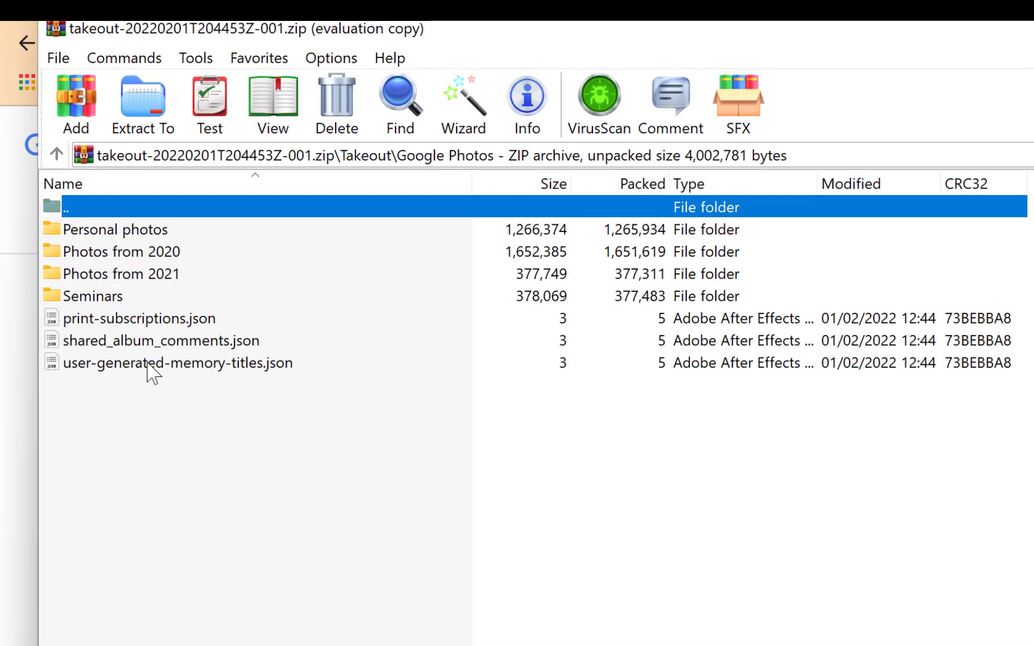